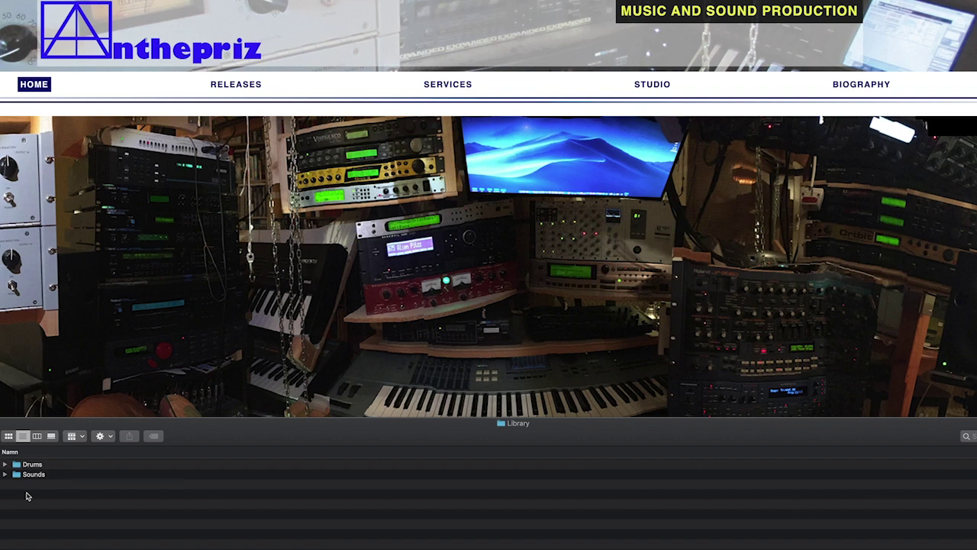
Expand Drums, then Snare Drum, then Combi to list the multisound snare WAV samples
{"action": "left_click", "coordinate": [4, 464]}
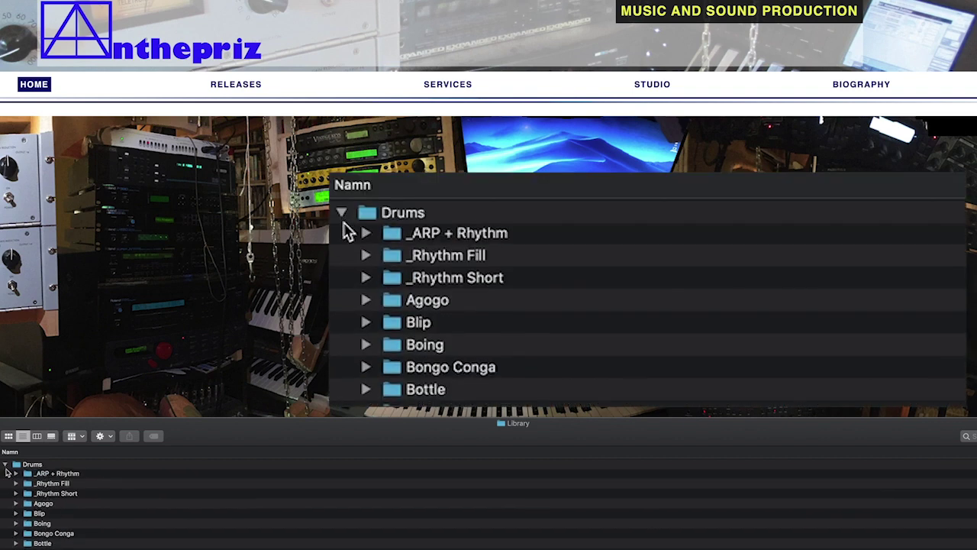
{"action": "scroll", "coordinate": [8, 477], "scroll_direction": "down", "scroll_amount": 3}
{"action": "scroll", "coordinate": [8, 481], "scroll_direction": "down", "scroll_amount": 3}
{"action": "scroll", "coordinate": [9, 485], "scroll_direction": "down", "scroll_amount": 3}
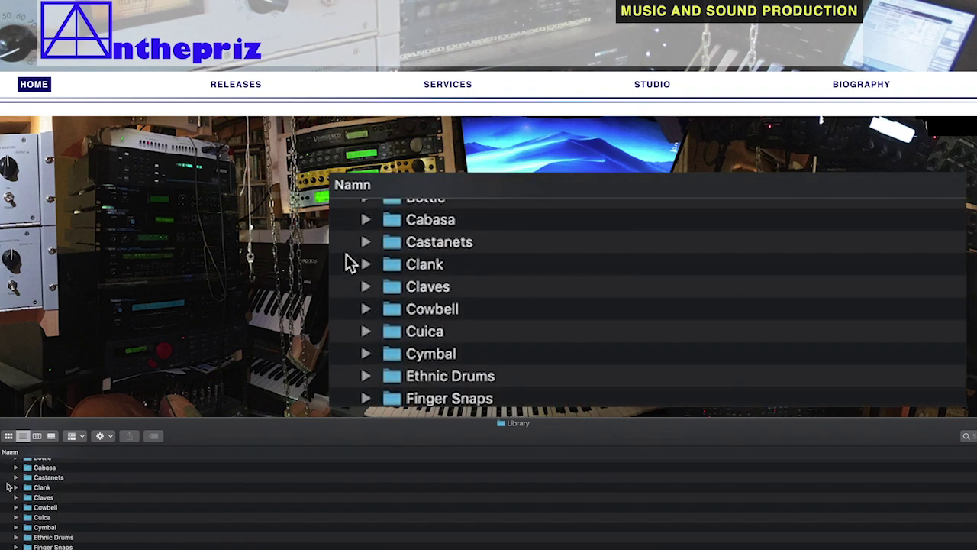
{"action": "scroll", "coordinate": [8, 485], "scroll_direction": "down", "scroll_amount": 3}
{"action": "scroll", "coordinate": [8, 486], "scroll_direction": "down", "scroll_amount": 2}
{"action": "scroll", "coordinate": [8, 485], "scroll_direction": "down", "scroll_amount": 3}
{"action": "scroll", "coordinate": [7, 485], "scroll_direction": "down", "scroll_amount": 2}
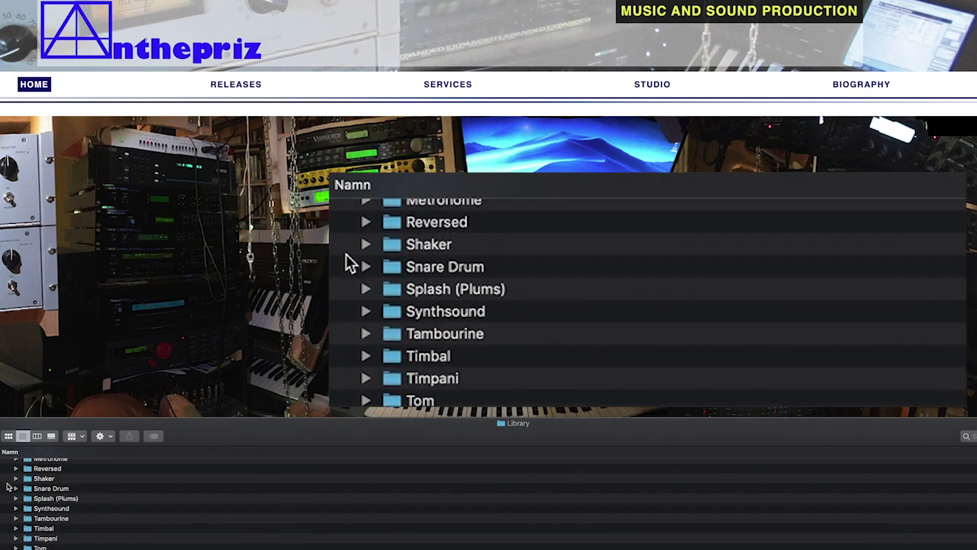
{"action": "scroll", "coordinate": [7, 485], "scroll_direction": "down", "scroll_amount": 2}
{"action": "scroll", "coordinate": [8, 485], "scroll_direction": "down", "scroll_amount": 2}
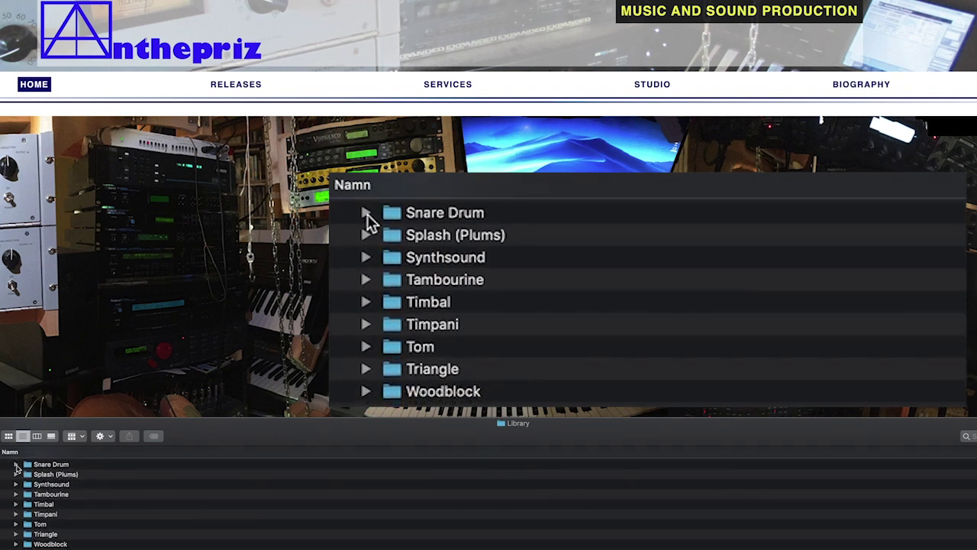
{"action": "left_click", "coordinate": [16, 464]}
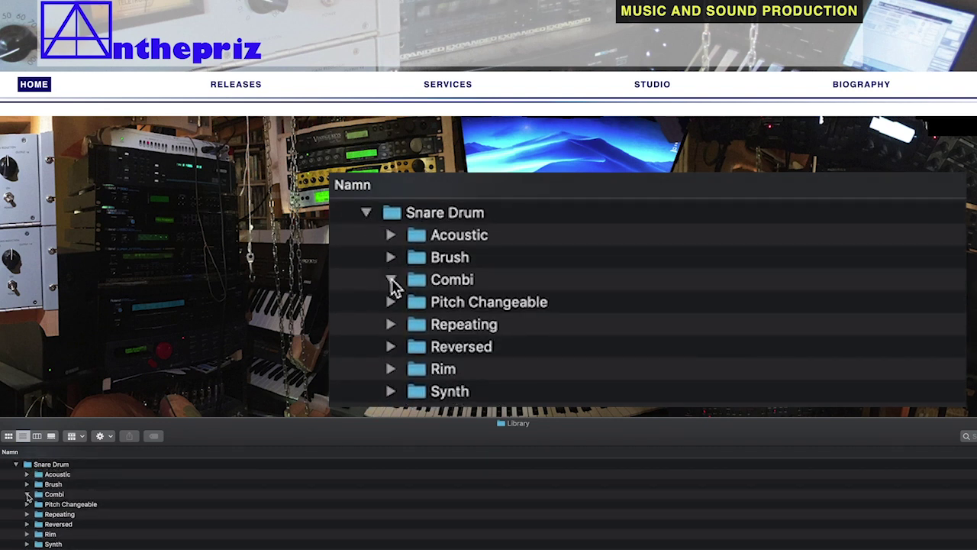
{"action": "left_click", "coordinate": [27, 495]}
Select the first combi sample and preview each one down to the two PROCUSSION I021 samples
{"action": "left_click", "coordinate": [60, 504]}
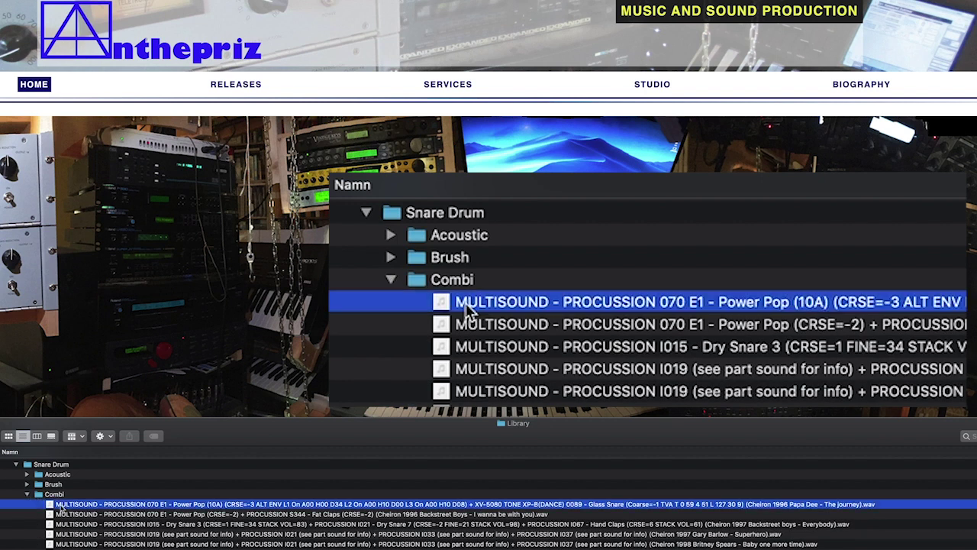
{"action": "left_click", "coordinate": [8, 503]}
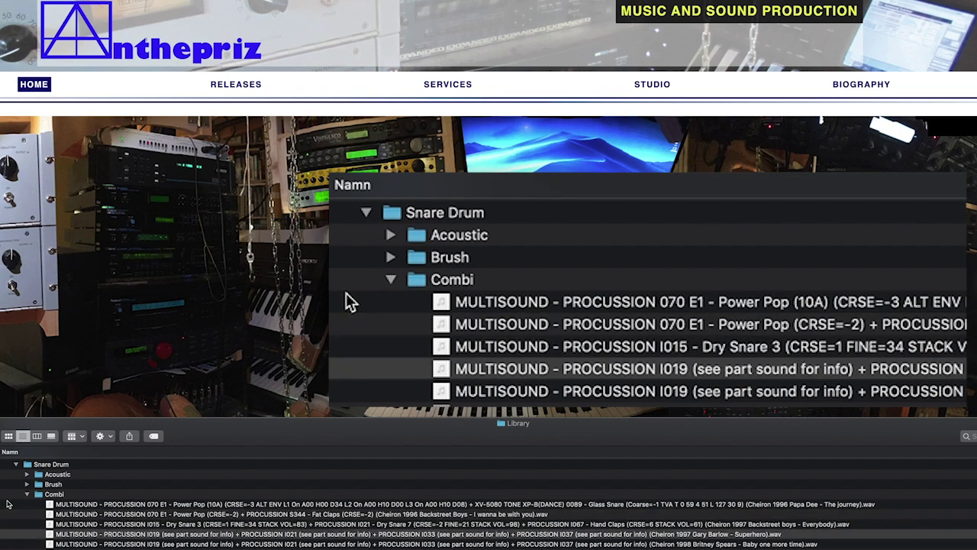
{"action": "scroll", "coordinate": [345, 298], "scroll_direction": "down", "scroll_amount": 5}
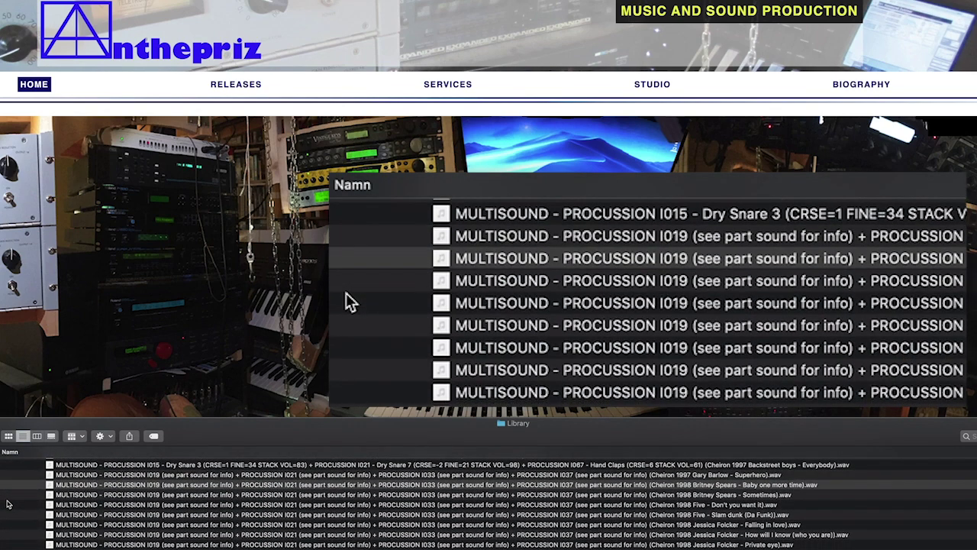
{"action": "key", "text": "Down"}
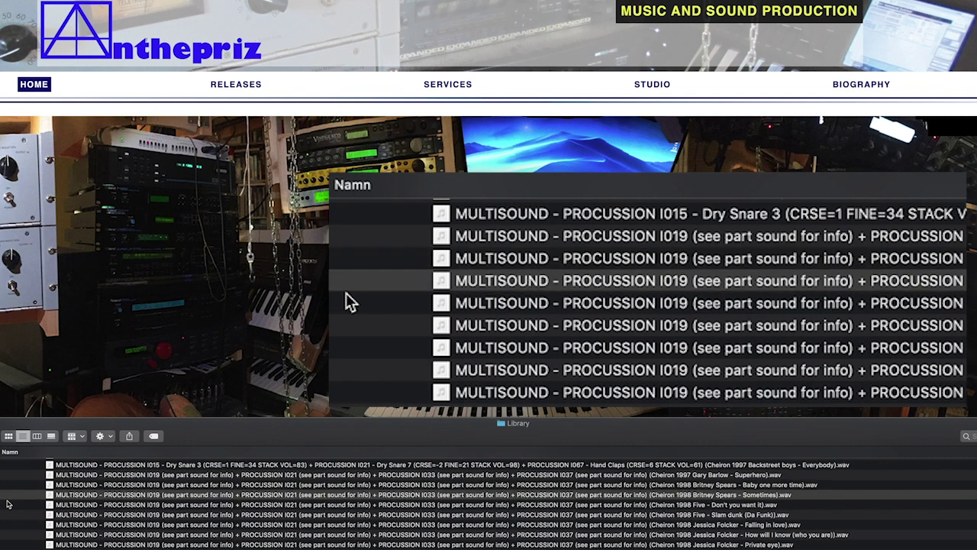
{"action": "key", "text": "Down"}
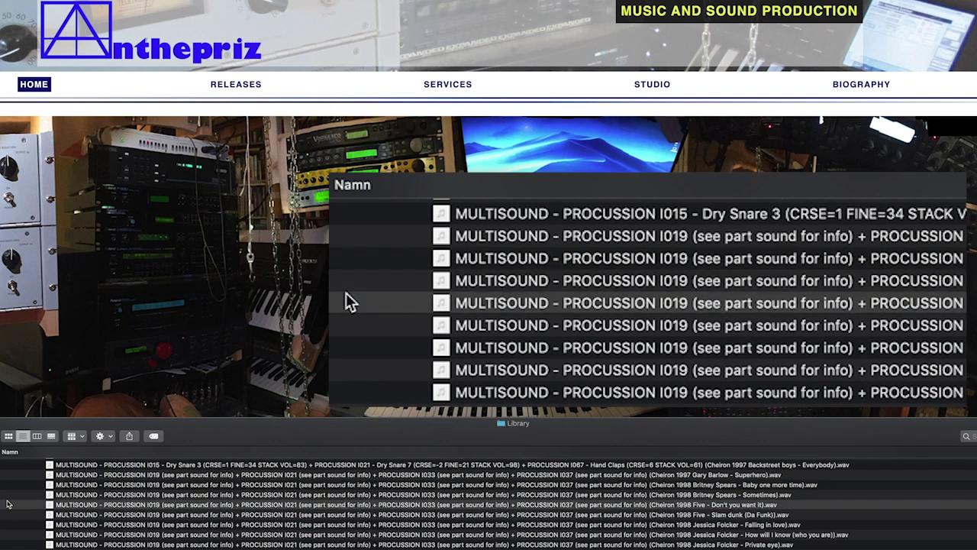
{"action": "key", "text": "Down"}
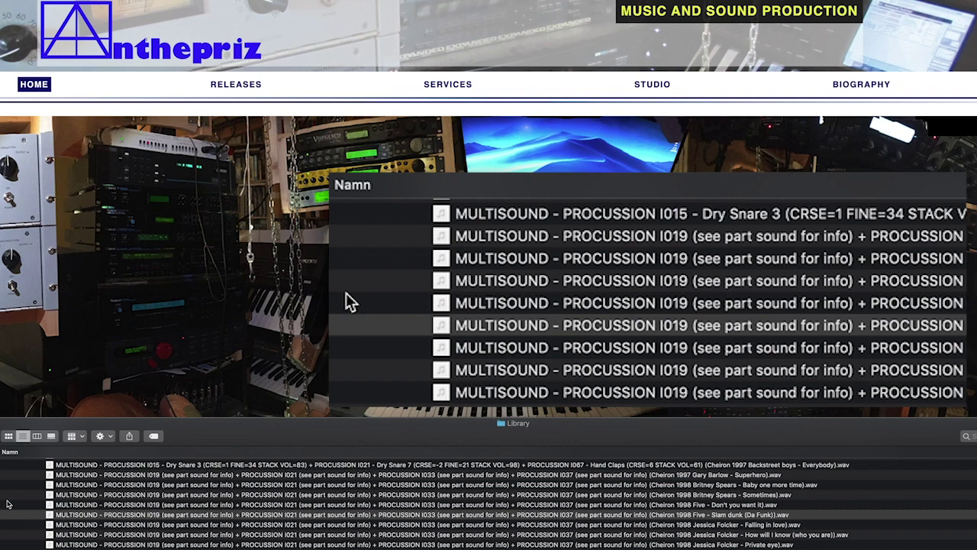
{"action": "key", "text": "Down"}
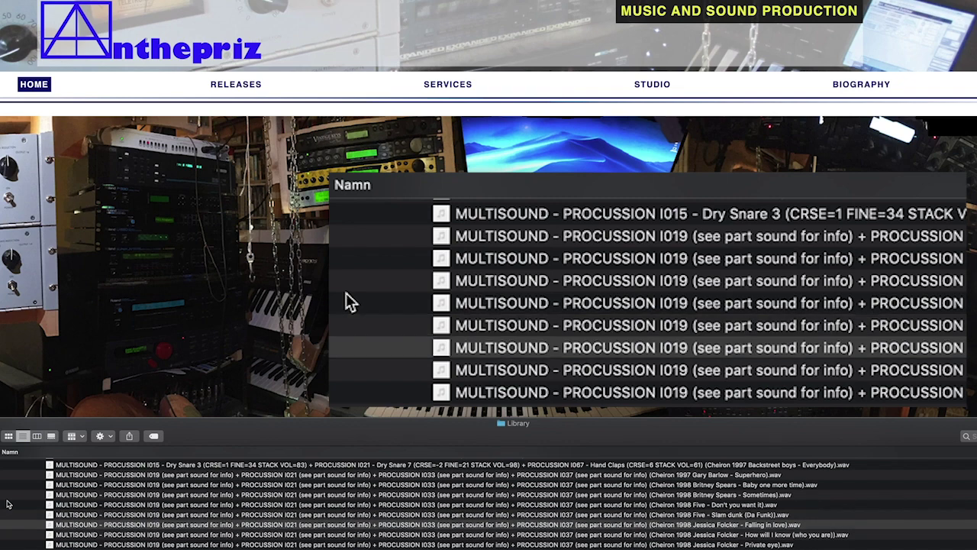
{"action": "key", "text": "Down"}
{"action": "key", "text": "Down"}
{"action": "key", "text": "Down"}
{"action": "key", "text": "Down"}
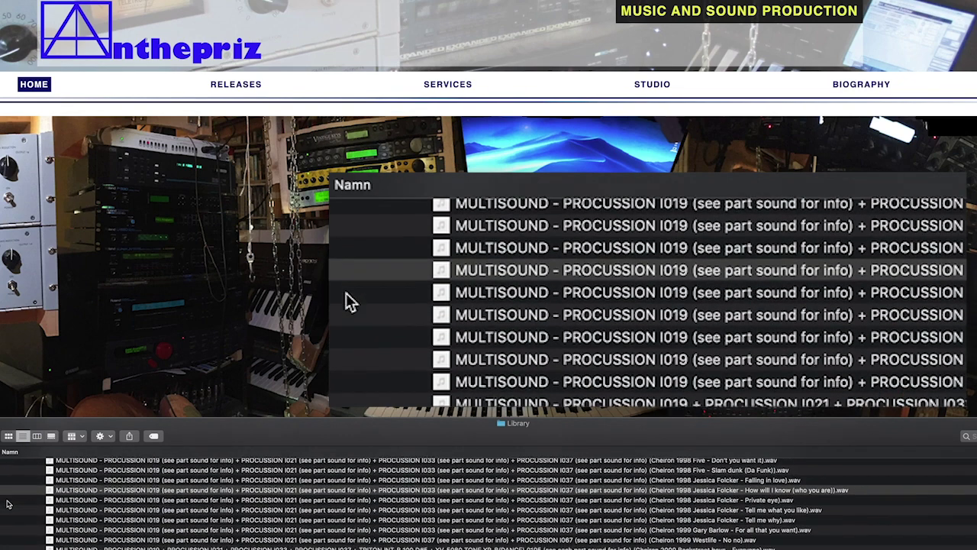
{"action": "key", "text": "Down"}
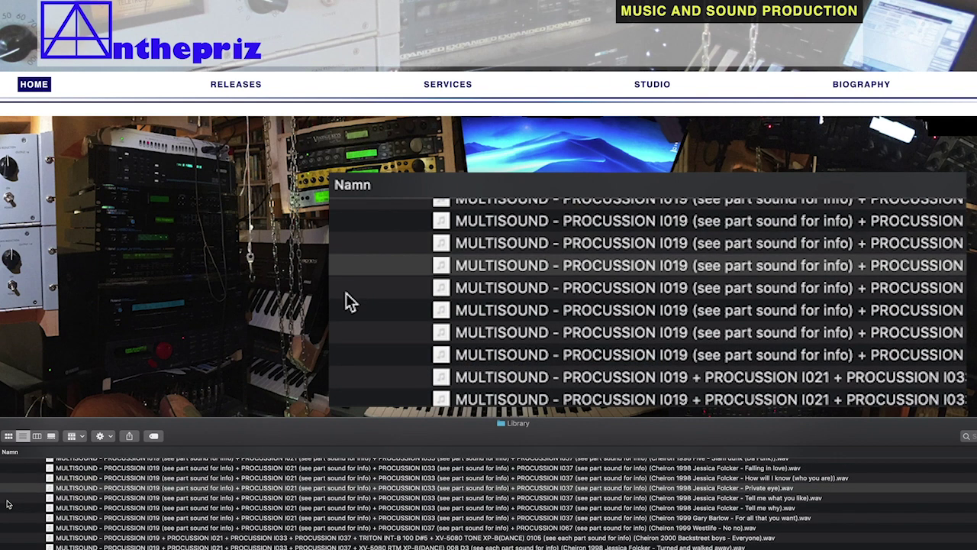
{"action": "key", "text": "Down"}
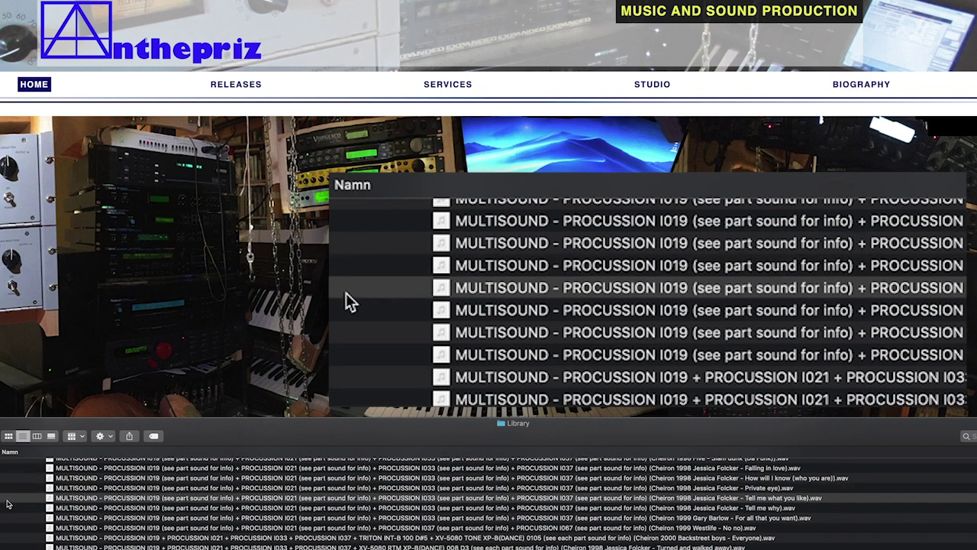
{"action": "key", "text": "Down"}
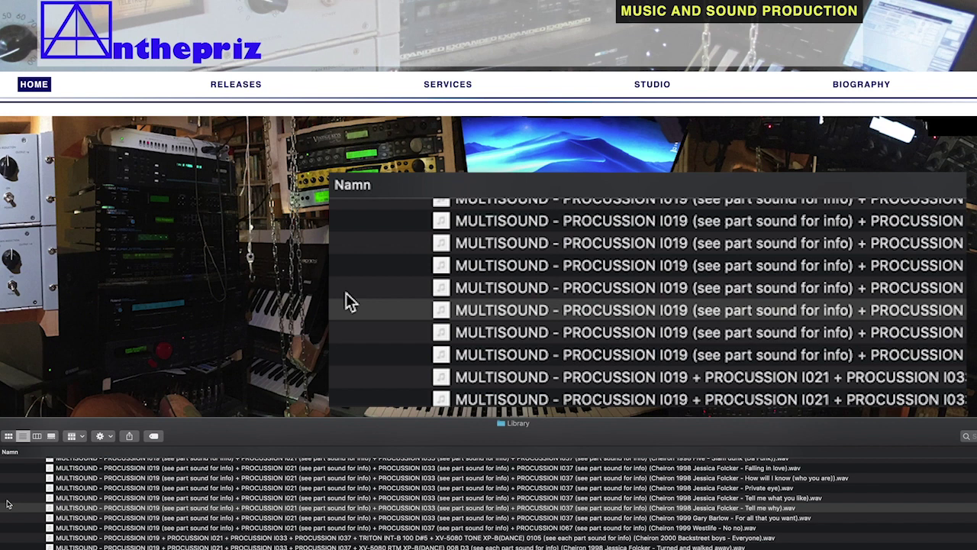
{"action": "key", "text": "Down"}
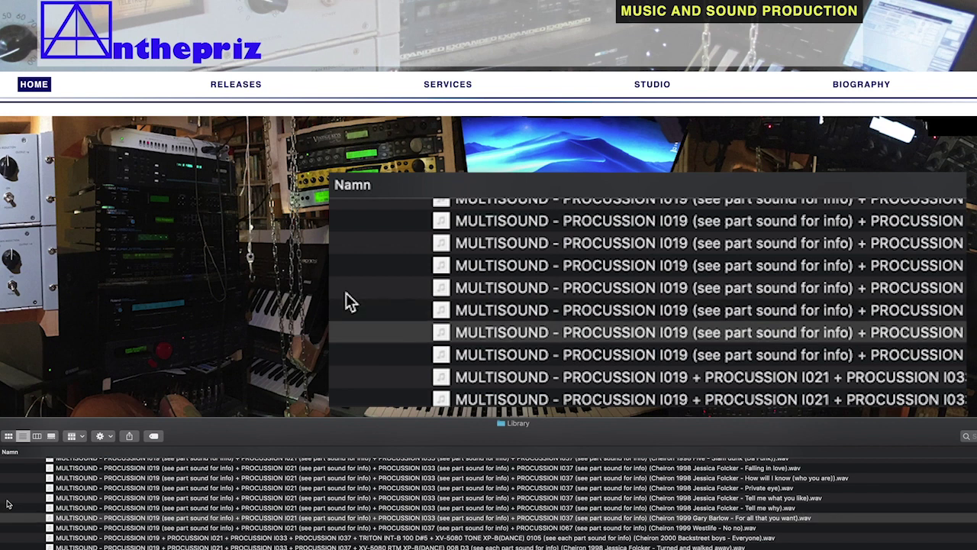
{"action": "key", "text": "Down"}
{"action": "key", "text": "Down"}
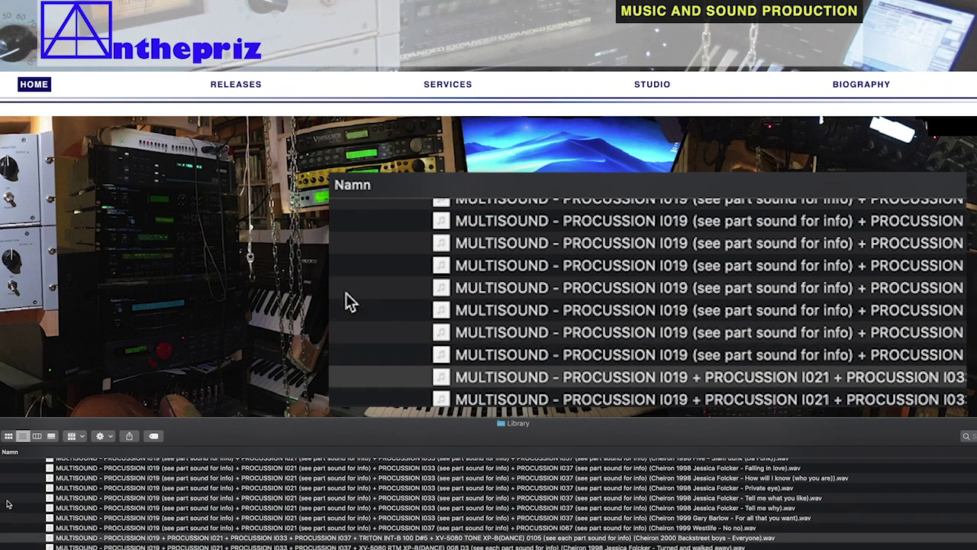
{"action": "key", "text": "Down"}
{"action": "key", "text": "Down"}
{"action": "key", "text": "Down"}
{"action": "key", "text": "Down"}
{"action": "key", "text": "Down"}
{"action": "key", "text": "Down"}
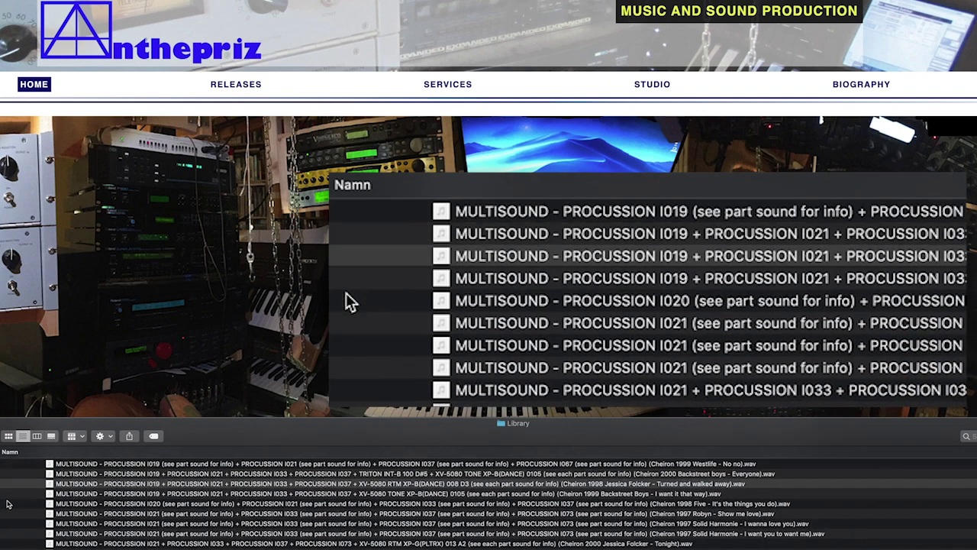
{"action": "key", "text": "Down"}
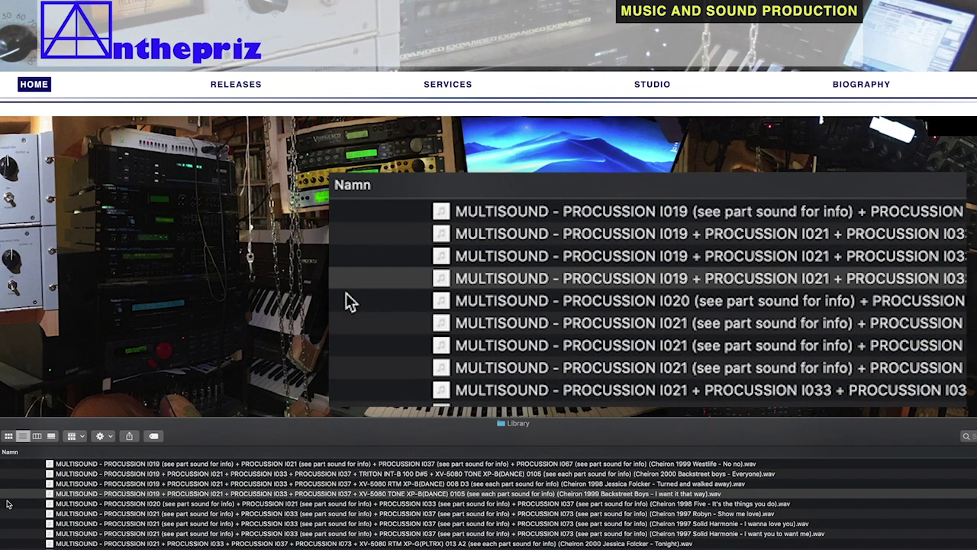
{"action": "key", "text": "Down"}
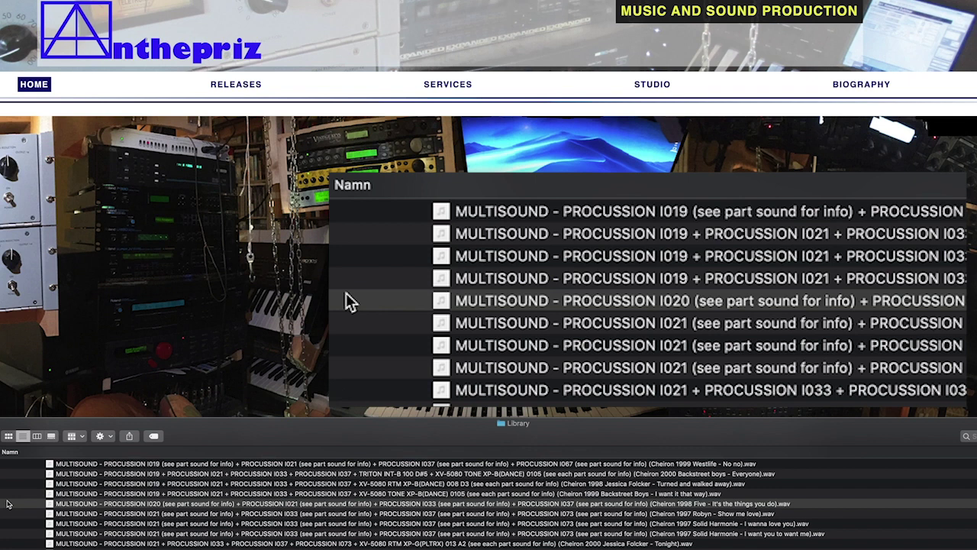
{"action": "key", "text": "Down"}
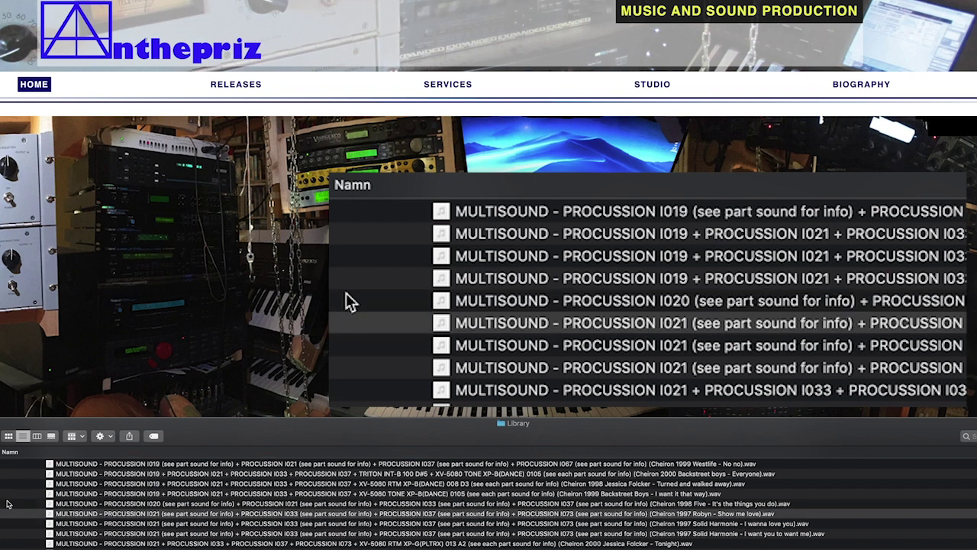
{"action": "key", "text": "Down"}
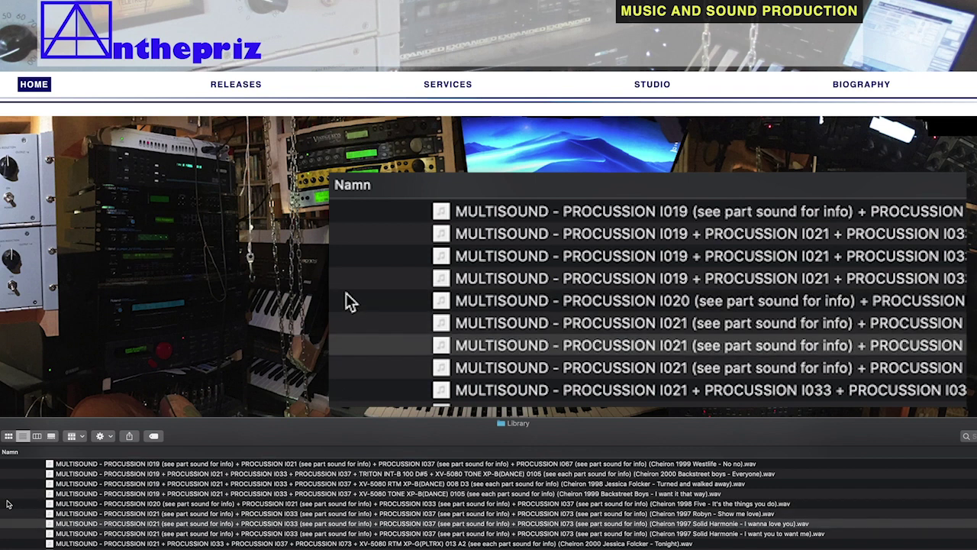
{"action": "key", "text": "Down"}
{"action": "scroll", "coordinate": [346, 297], "scroll_direction": "down", "scroll_amount": 4}
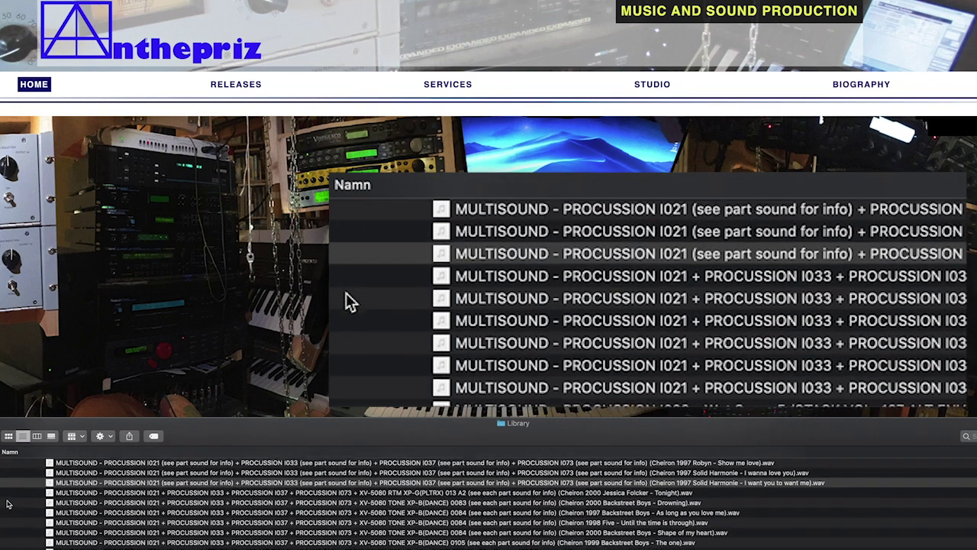
{"action": "scroll", "coordinate": [346, 297], "scroll_direction": "down", "scroll_amount": 1}
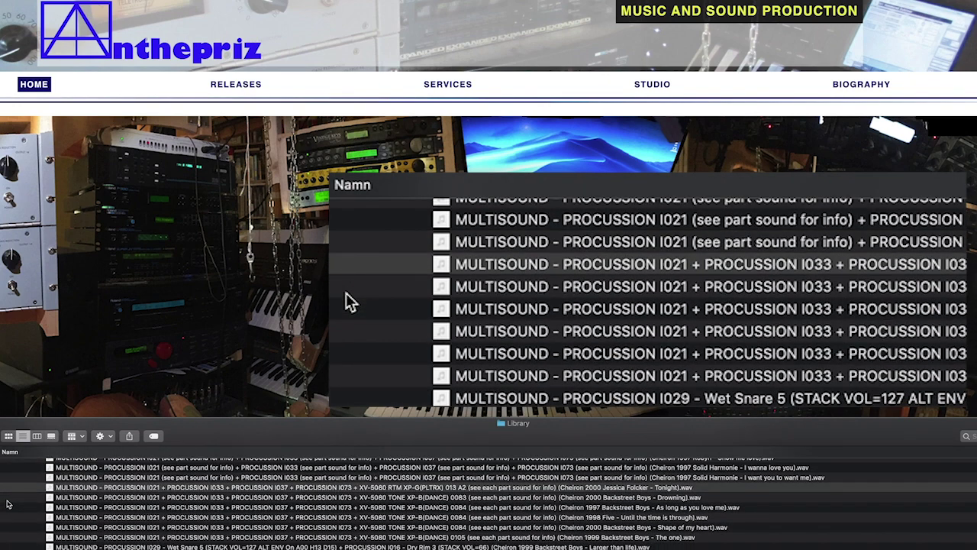
Preview further PROCUSSION samples through I029 Wet Snare 5 and both I067 Hand Claps
{"action": "key", "text": "Down"}
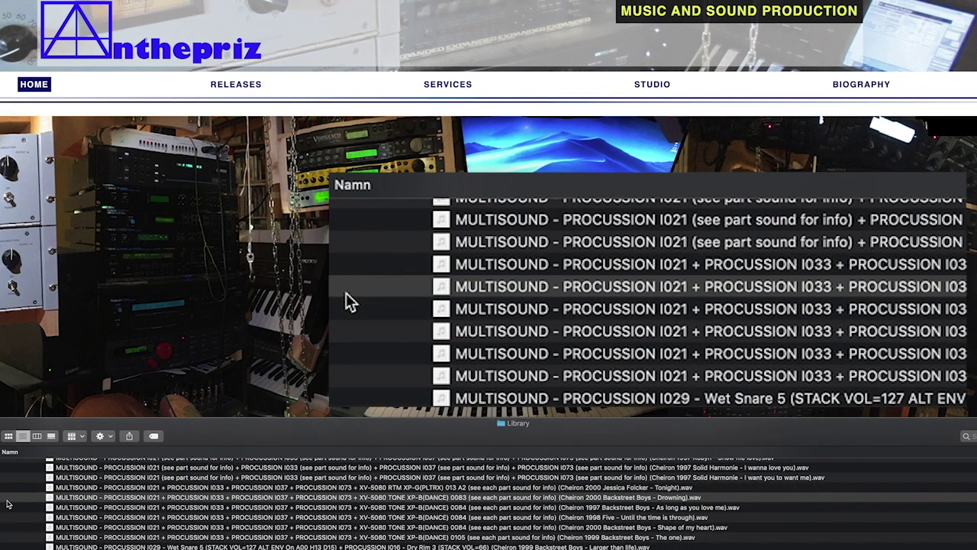
{"action": "key", "text": "Down"}
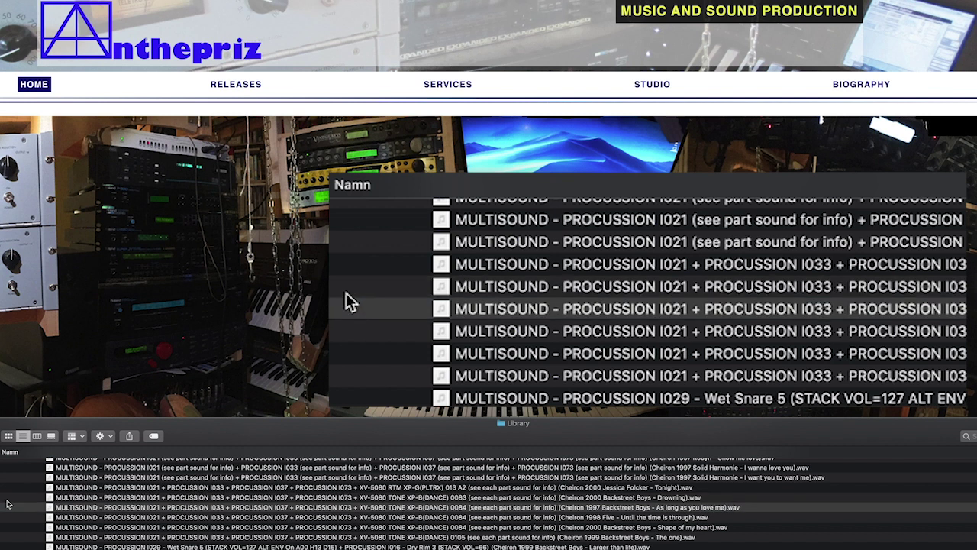
{"action": "key", "text": "Down"}
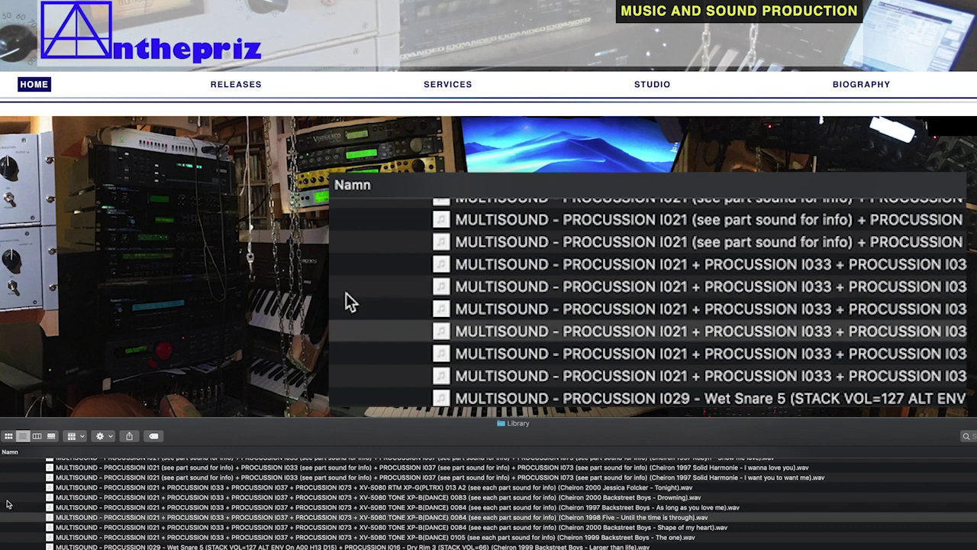
{"action": "key", "text": "Down"}
{"action": "key", "text": "Down"}
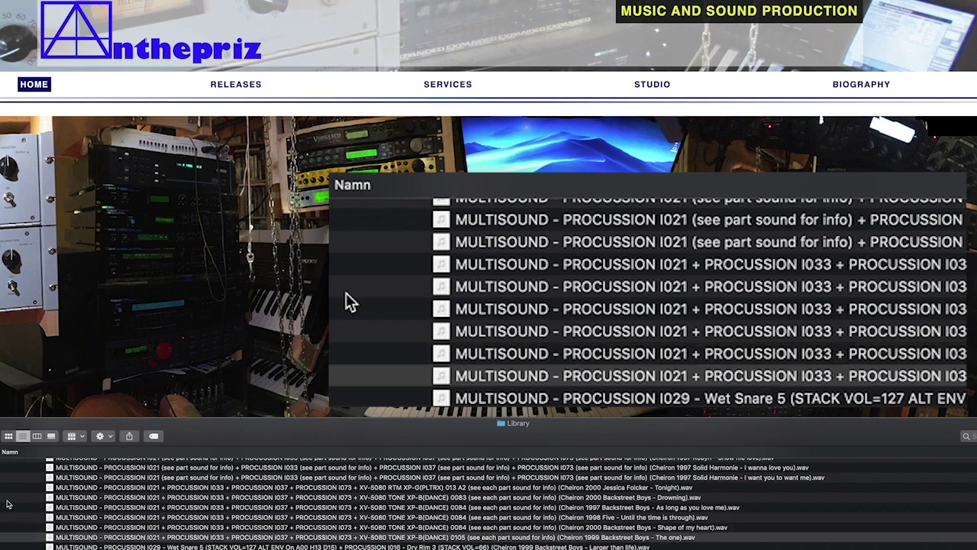
{"action": "key", "text": "Down"}
{"action": "key", "text": "Down"}
{"action": "key", "text": "Down"}
{"action": "key", "text": "Down"}
{"action": "key", "text": "Down"}
{"action": "key", "text": "Down"}
{"action": "key", "text": "Down"}
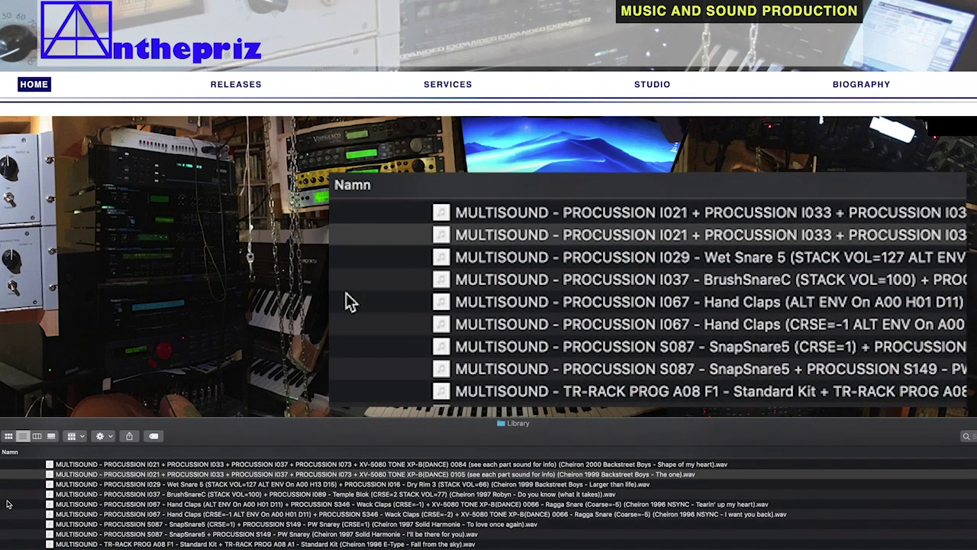
{"action": "key", "text": "Down"}
{"action": "key", "text": "Down"}
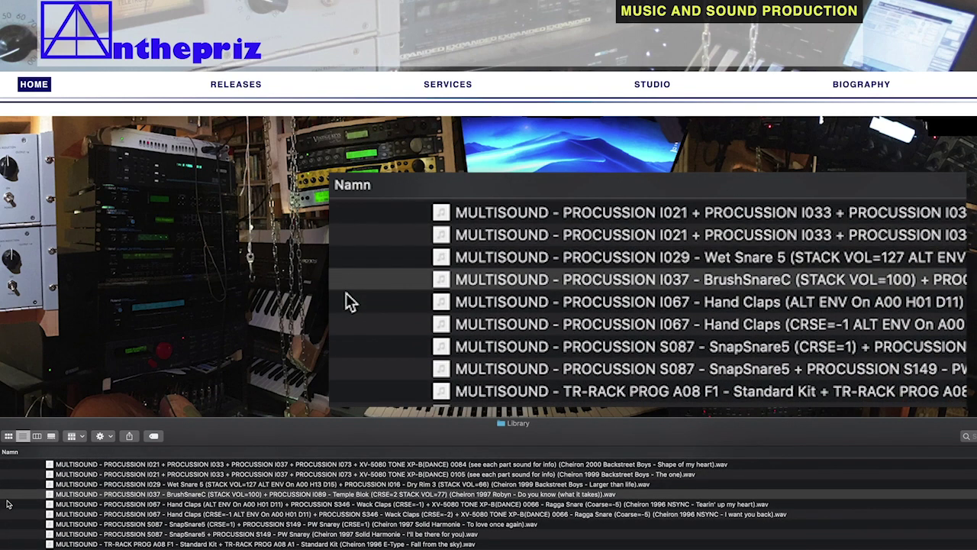
{"action": "key", "text": "Down"}
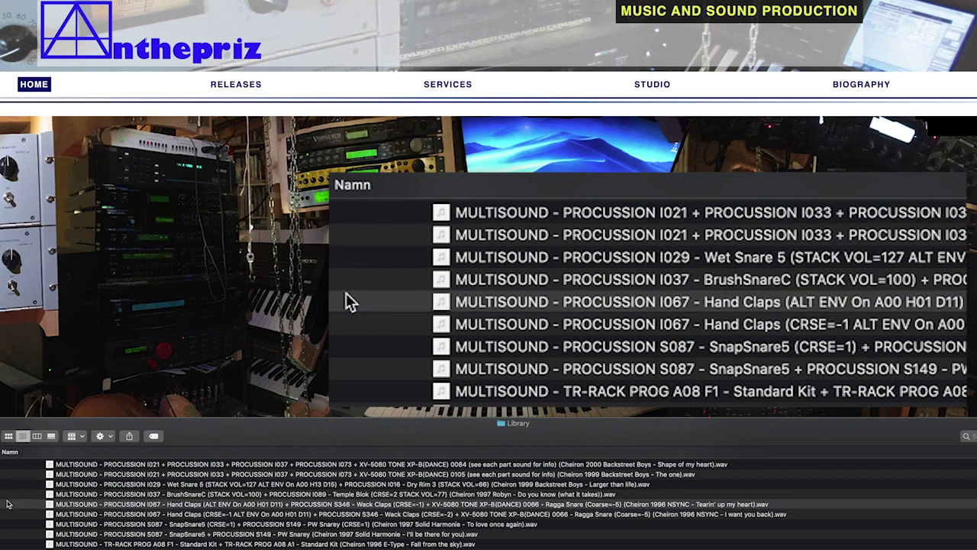
{"action": "key", "text": "Down"}
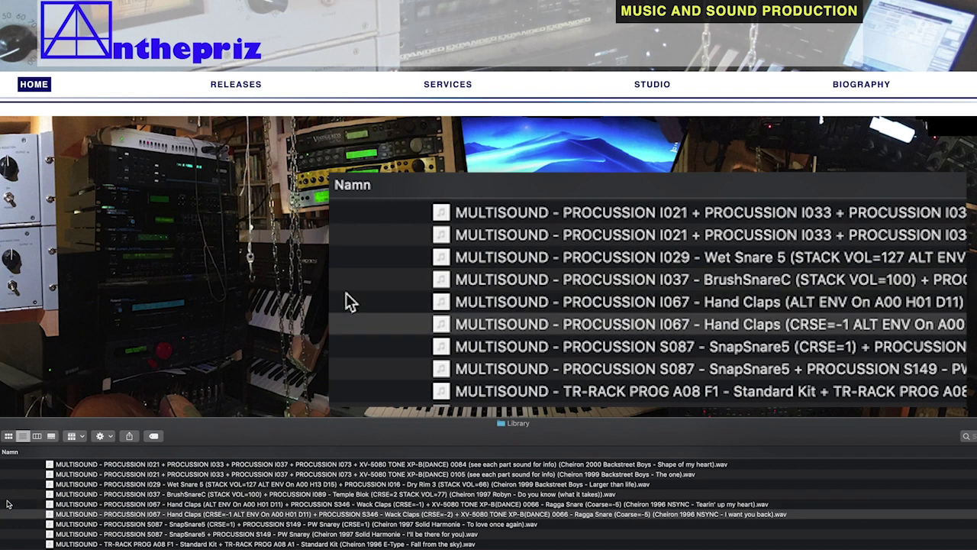
Preview the SnapSnare5, TR-RACK PROG A08, TRITON INT-A/INT-B and both BD&SD Kit 2 samples
{"action": "key", "text": "Down"}
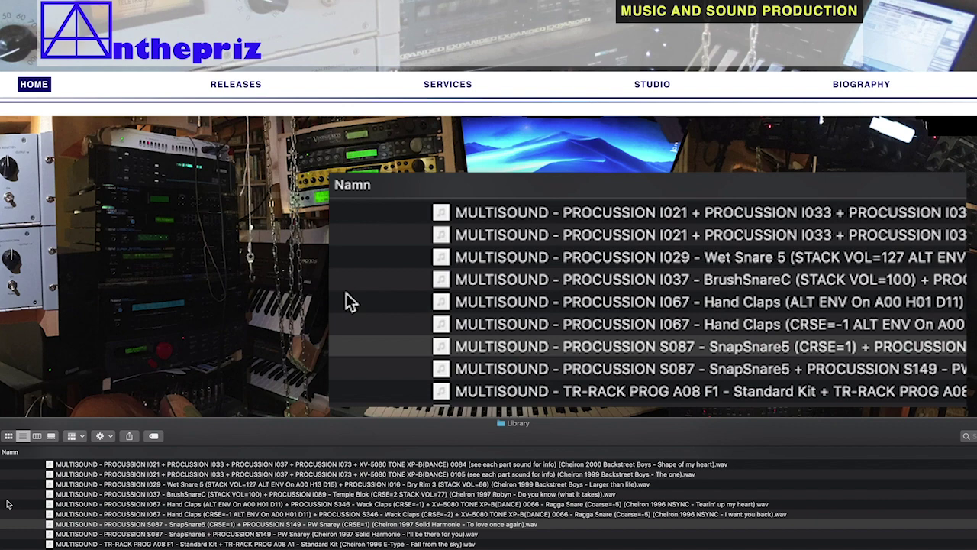
{"action": "key", "text": "Down"}
{"action": "scroll", "coordinate": [349, 302], "scroll_direction": "down", "scroll_amount": 2}
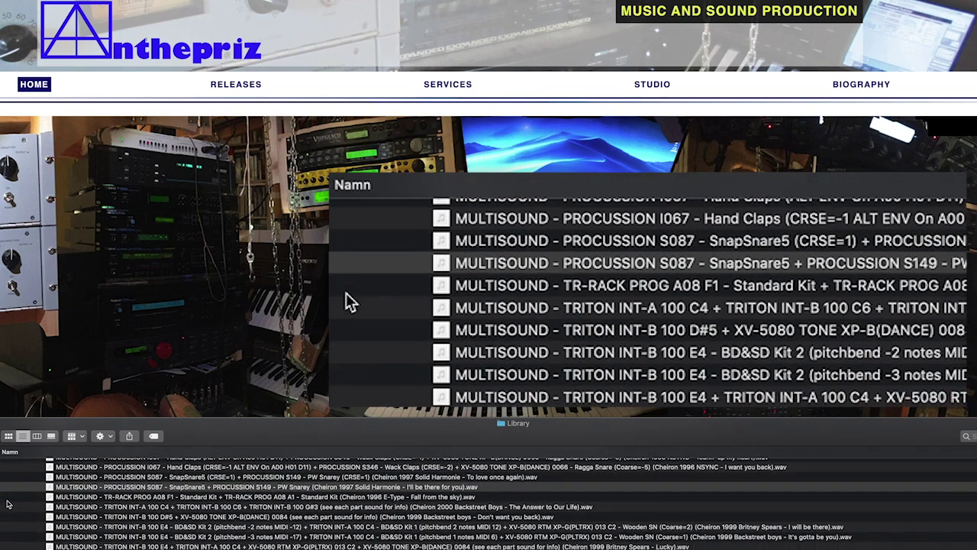
{"action": "scroll", "coordinate": [349, 301], "scroll_direction": "down", "scroll_amount": 3}
{"action": "key", "text": "Down"}
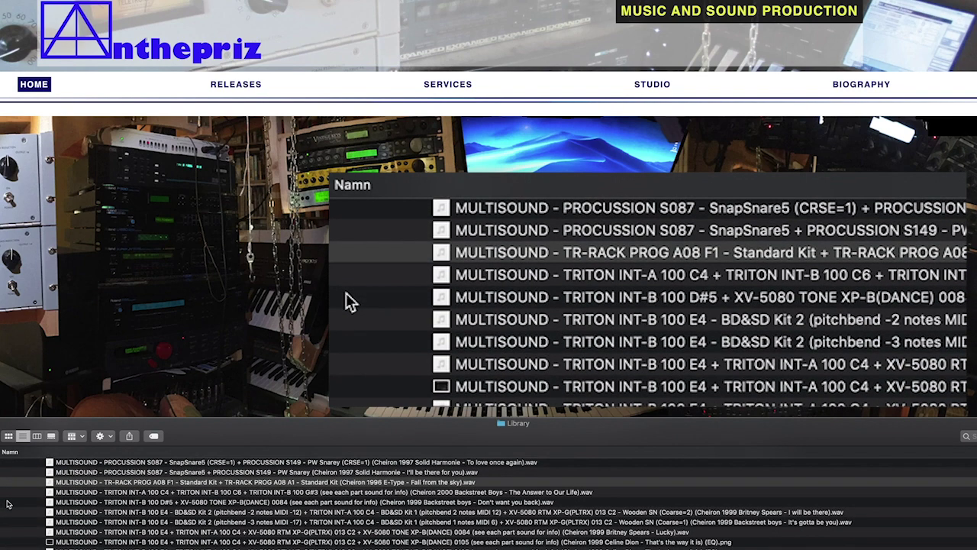
{"action": "key", "text": "Down"}
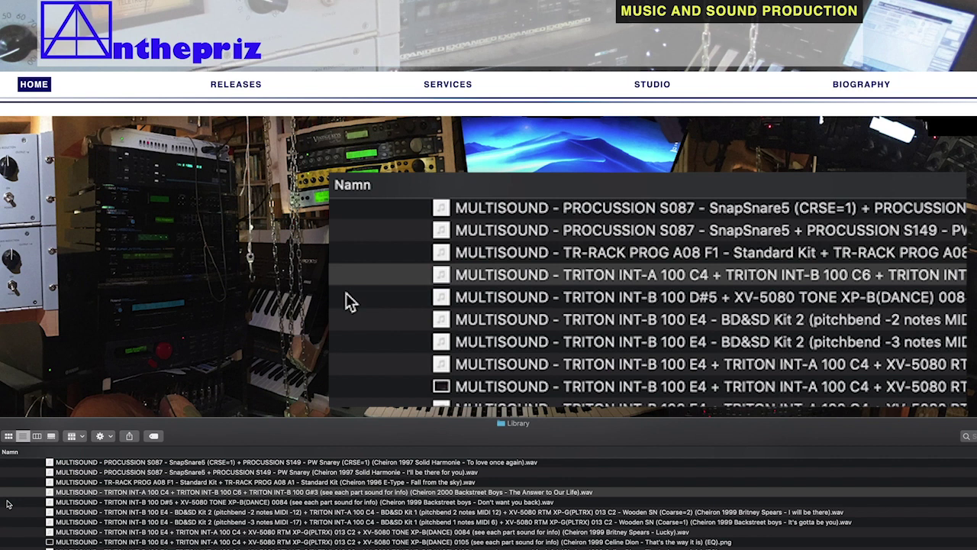
{"action": "key", "text": "Down"}
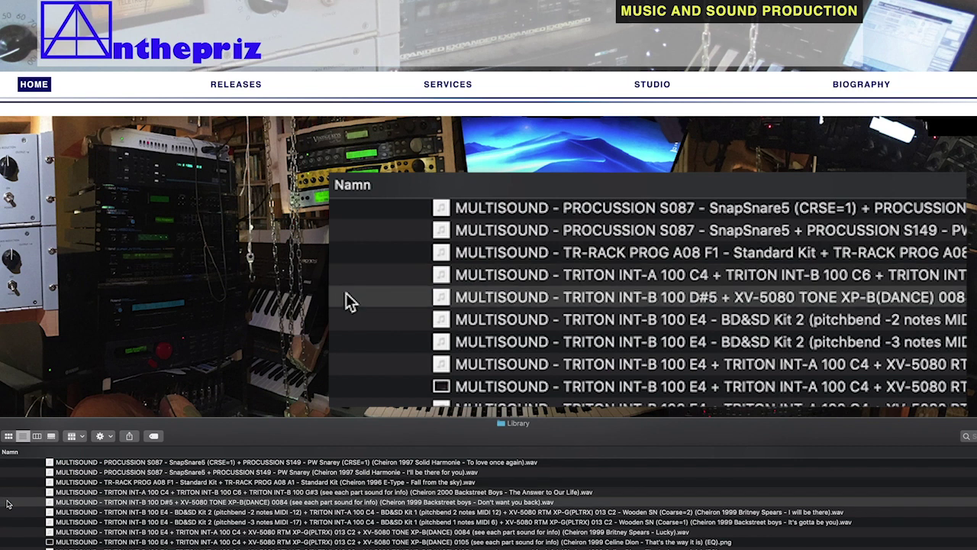
{"action": "key", "text": "Down"}
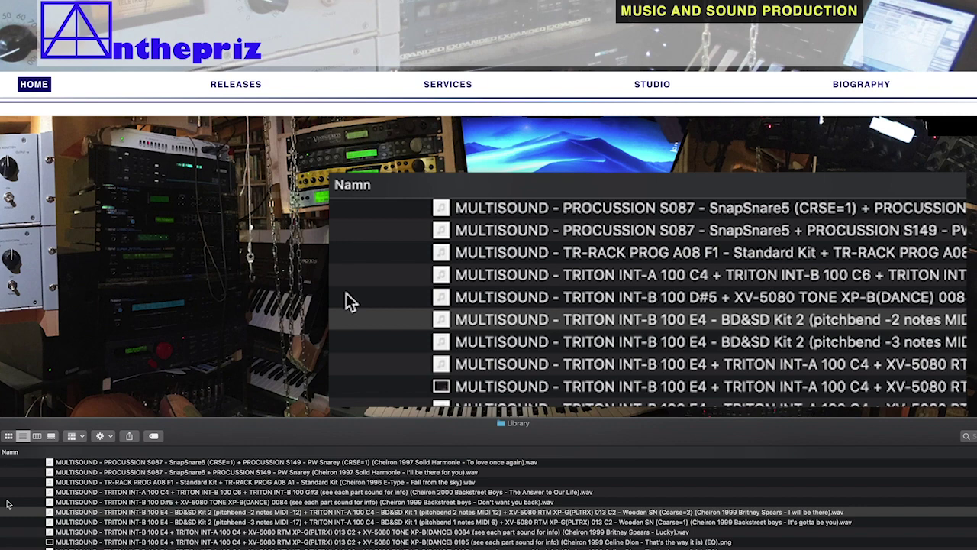
{"action": "key", "text": "Down"}
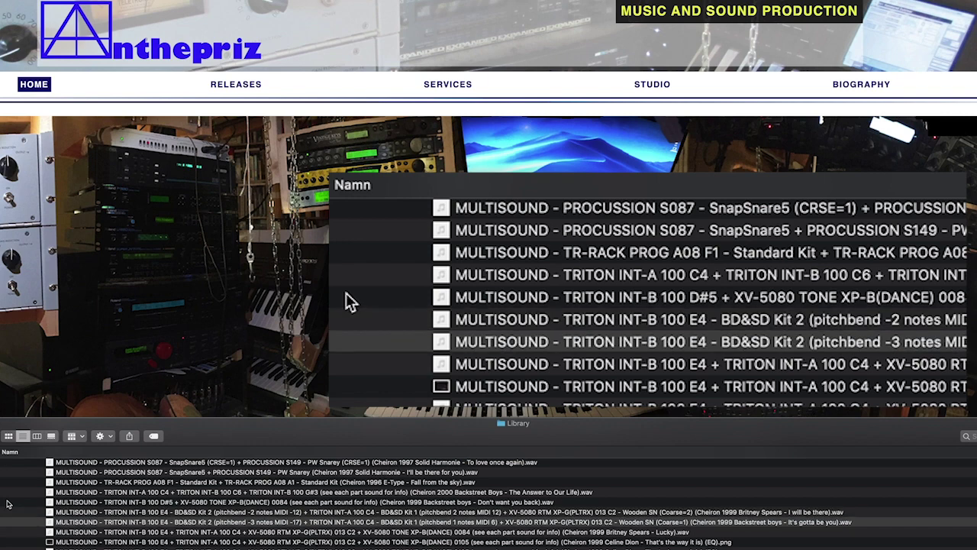
{"action": "key", "text": "Down"}
{"action": "key", "text": "Down"}
{"action": "key", "text": "Down"}
{"action": "key", "text": "Down"}
{"action": "key", "text": "Down"}
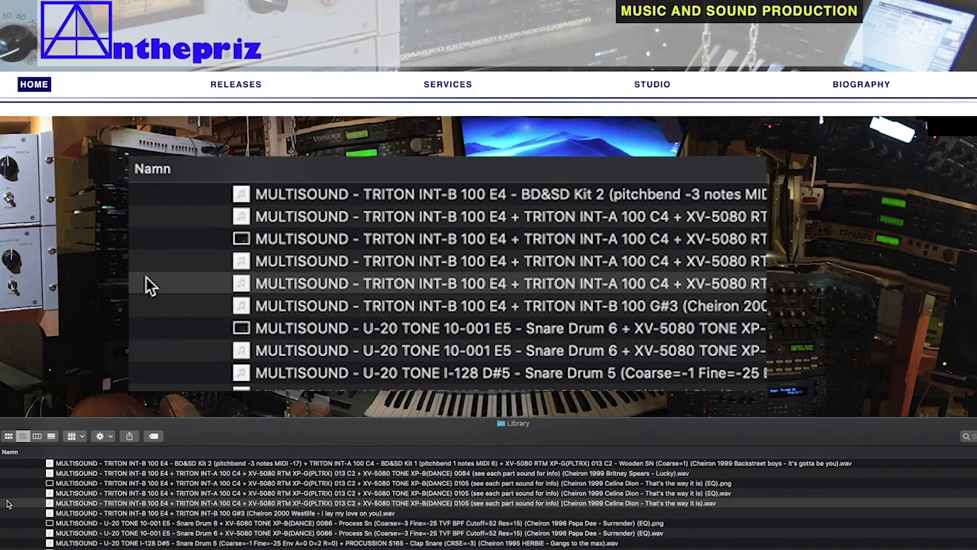
Preview TRITON G#3, the U-20 TONE EQ image and samples, XV-5080 RTM 006/008, and XP-G 012 A5
{"action": "key", "text": "Down"}
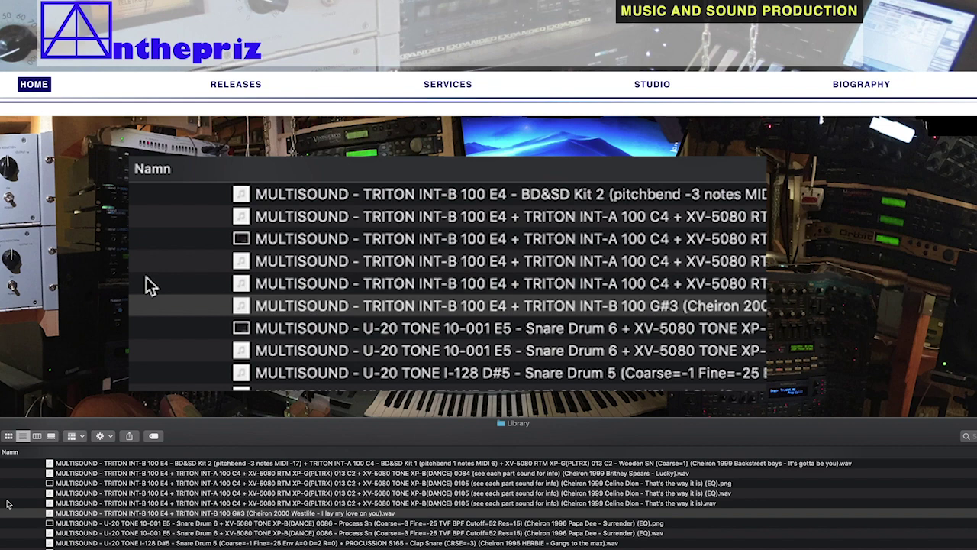
{"action": "key", "text": "Down"}
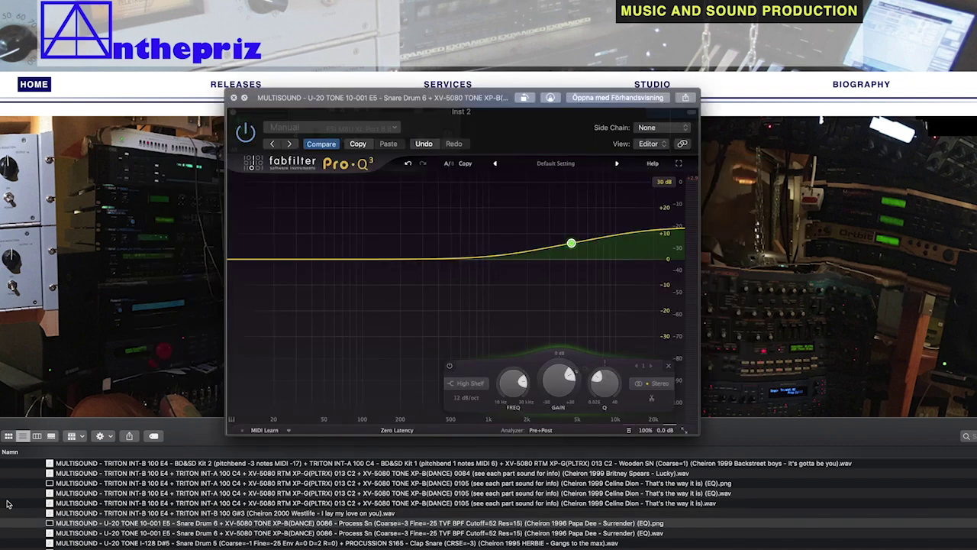
{"action": "key", "text": "Down"}
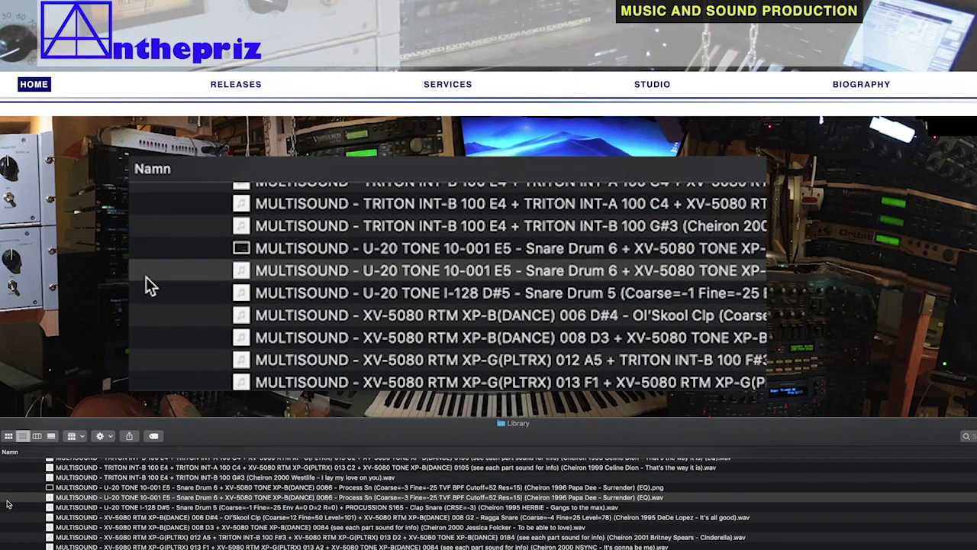
{"action": "key", "text": "Down"}
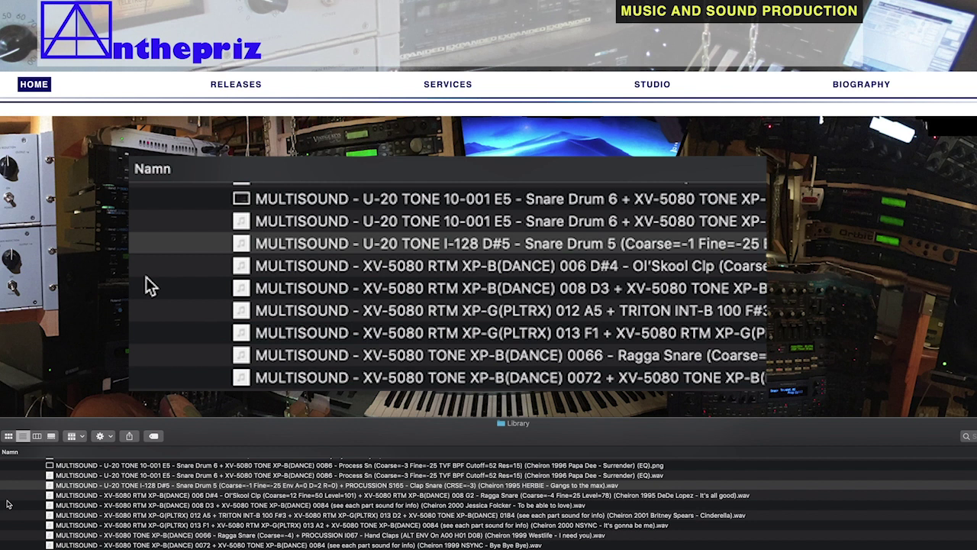
{"action": "key", "text": "Down"}
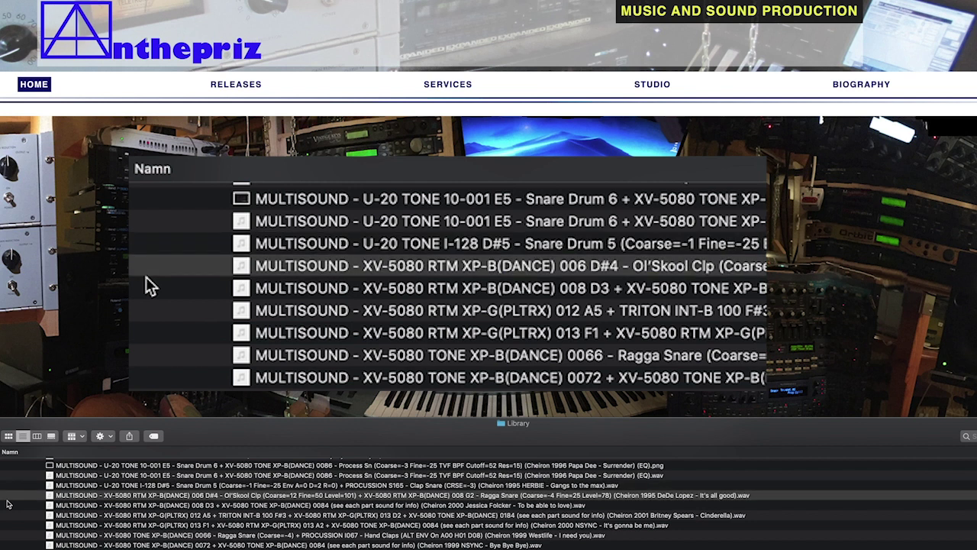
{"action": "key", "text": "Down"}
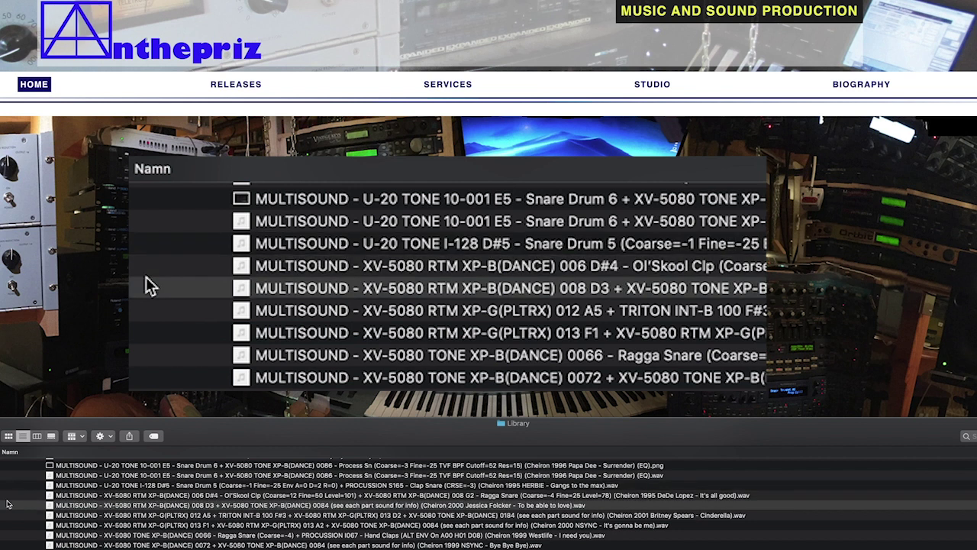
{"action": "key", "text": "Down"}
{"action": "key", "text": "Down"}
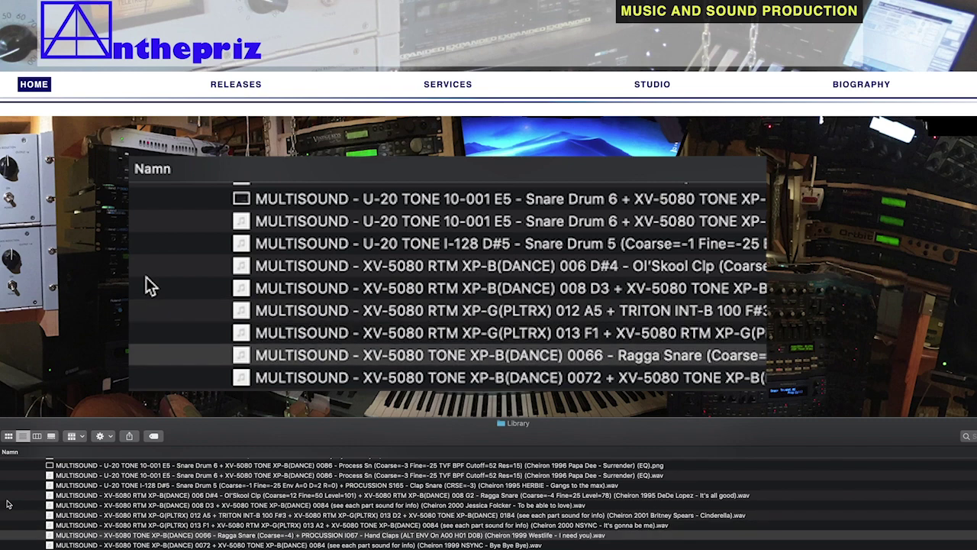
Preview the 0066 Ragga Snare, 0084 Compress Sn, and XP-D(TEKNO) 0202 and 0227 samples
{"action": "key", "text": "Down"}
{"action": "key", "text": "Down"}
{"action": "key", "text": "Down"}
{"action": "key", "text": "Down"}
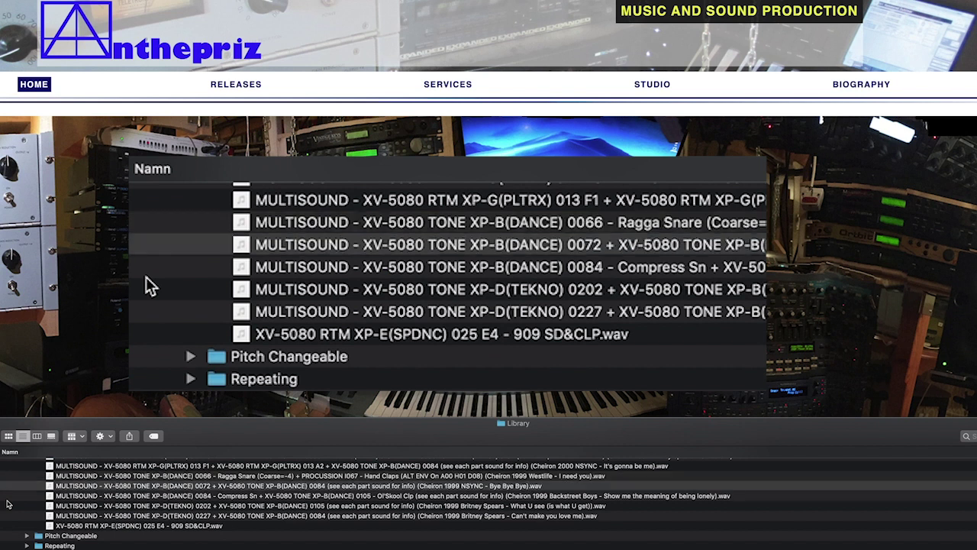
{"action": "key", "text": "Down"}
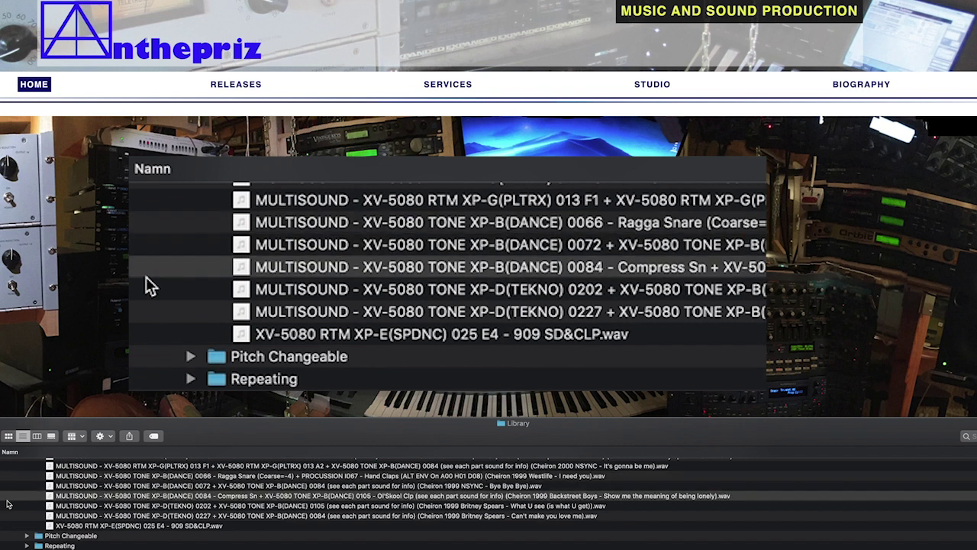
{"action": "key", "text": "Down"}
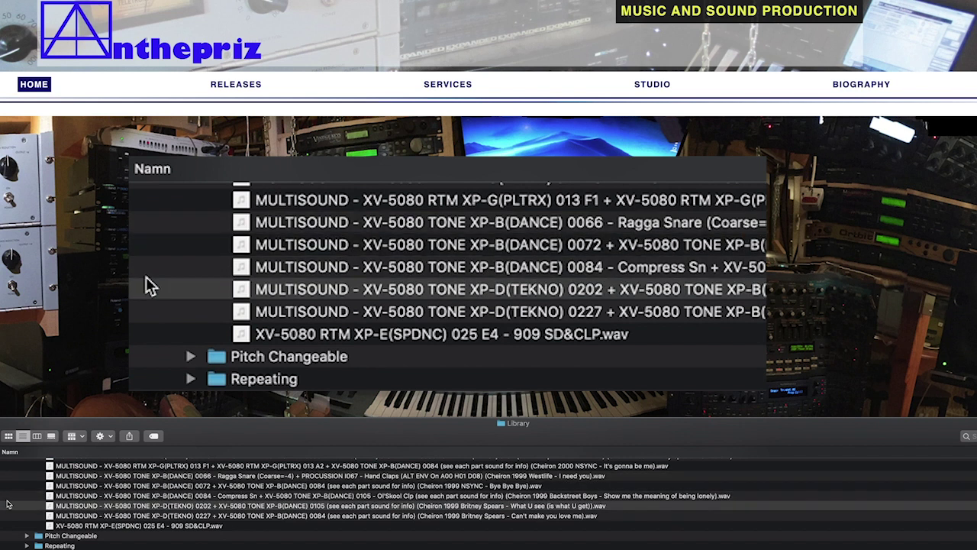
{"action": "key", "text": "Down"}
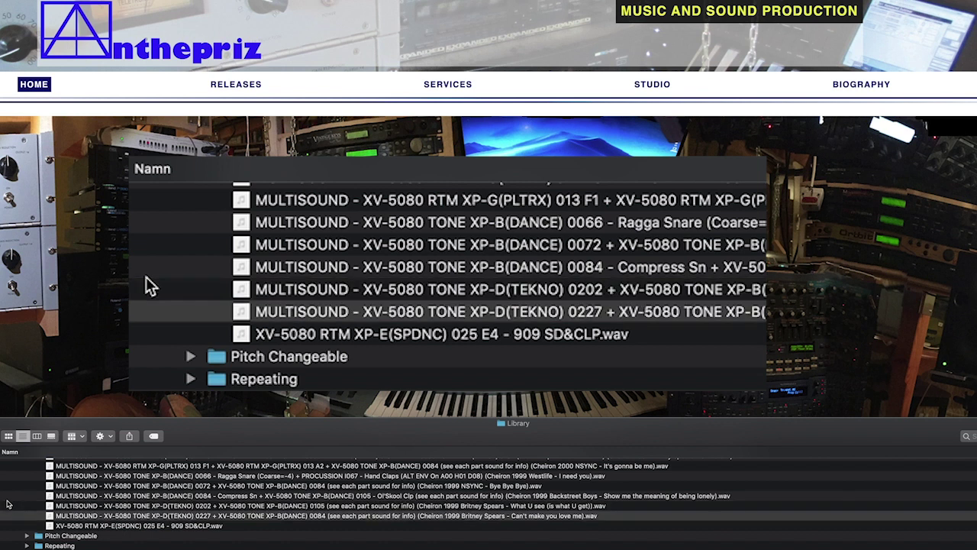
{"action": "key", "text": "Down"}
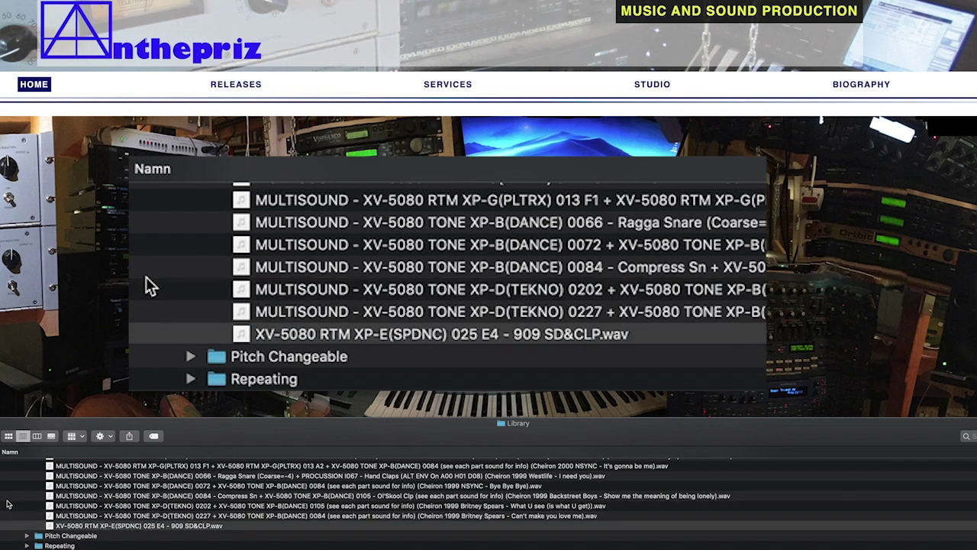